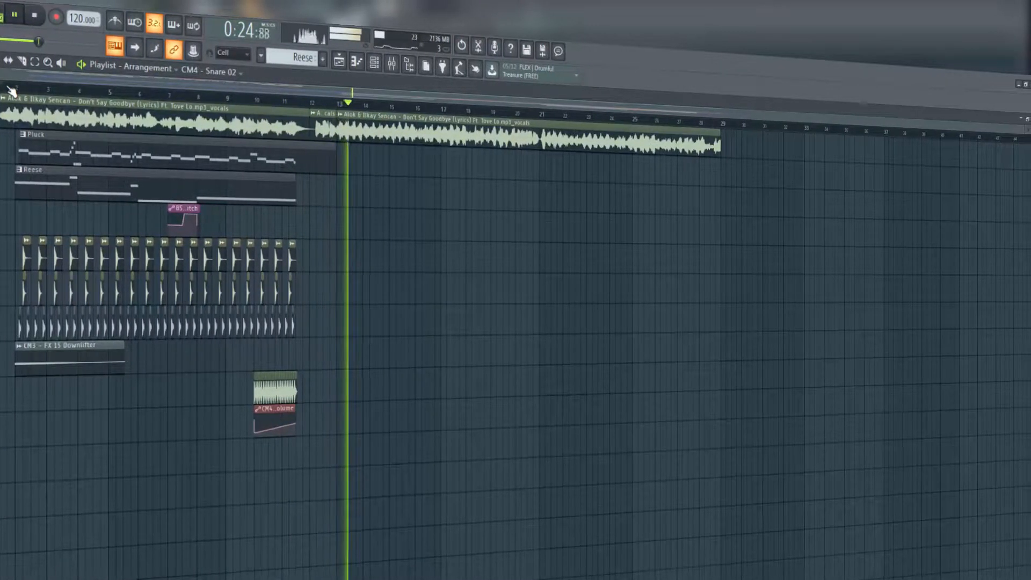
- Open the Serum notes of the Bass Drop pattern in the piano roll and listen to the bass line
{"action": "key", "text": "space"}
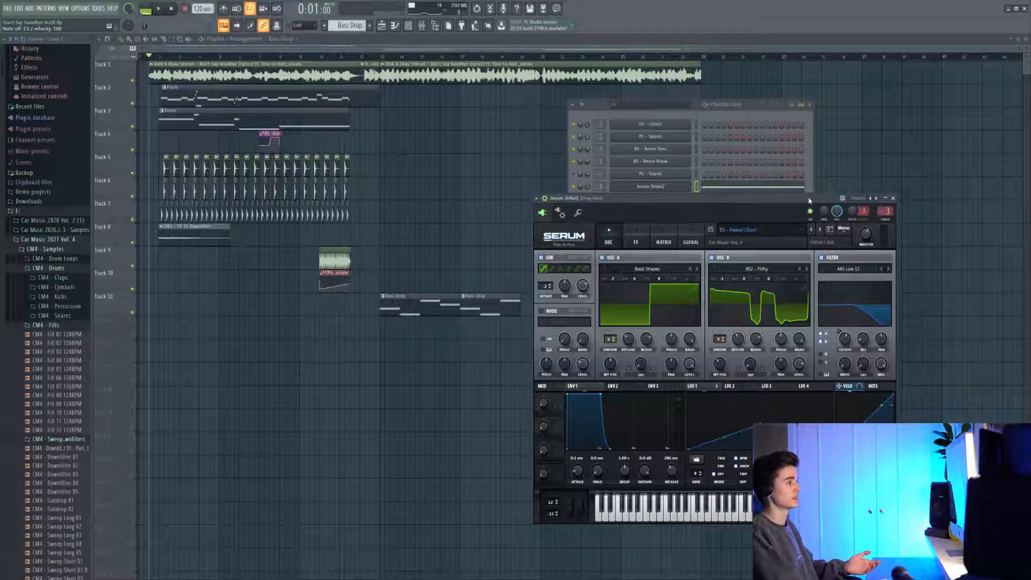
{"action": "left_click", "coordinate": [767, 189]}
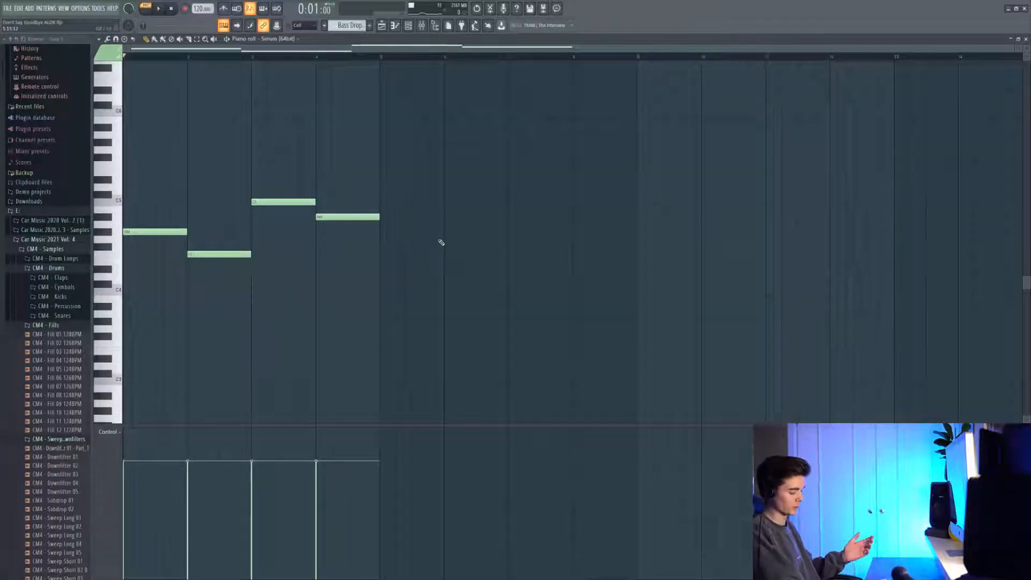
{"action": "key", "text": "space"}
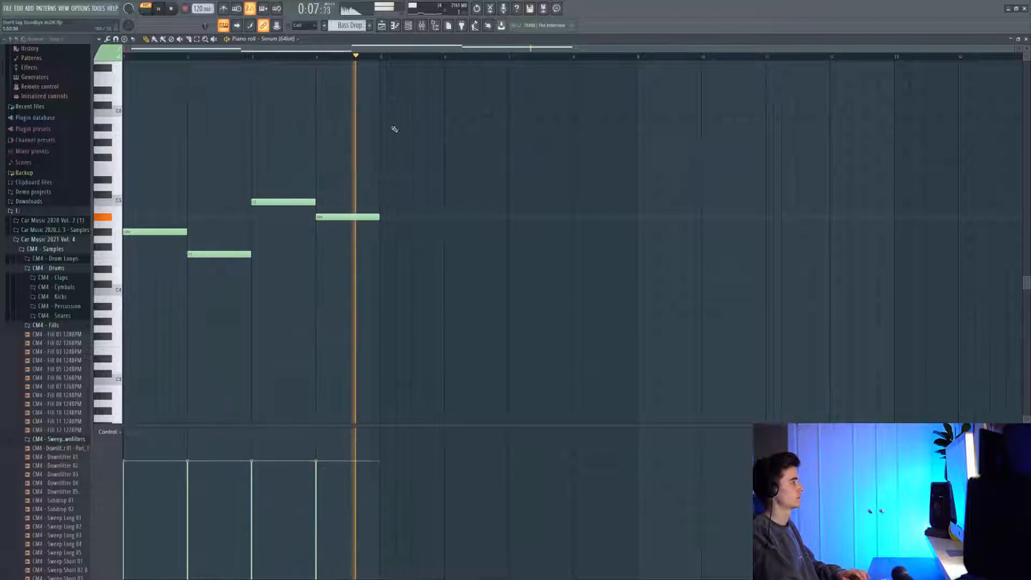
{"action": "key", "text": "space"}
{"action": "key", "text": "F9"}
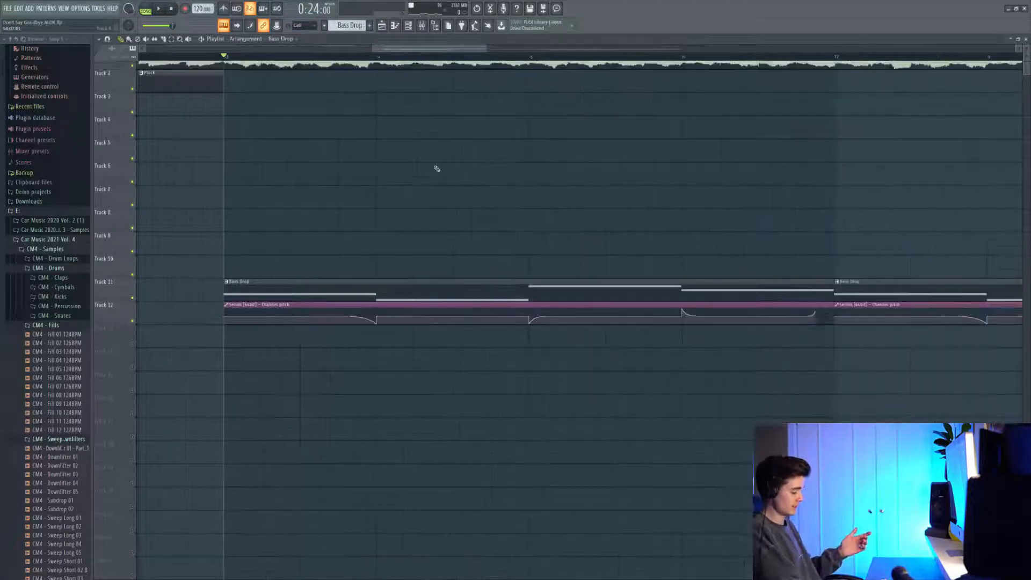
- Play the Bass Drop section from bar 13 and examine its channel pitch automation curve on track 12
{"action": "key", "text": "space"}
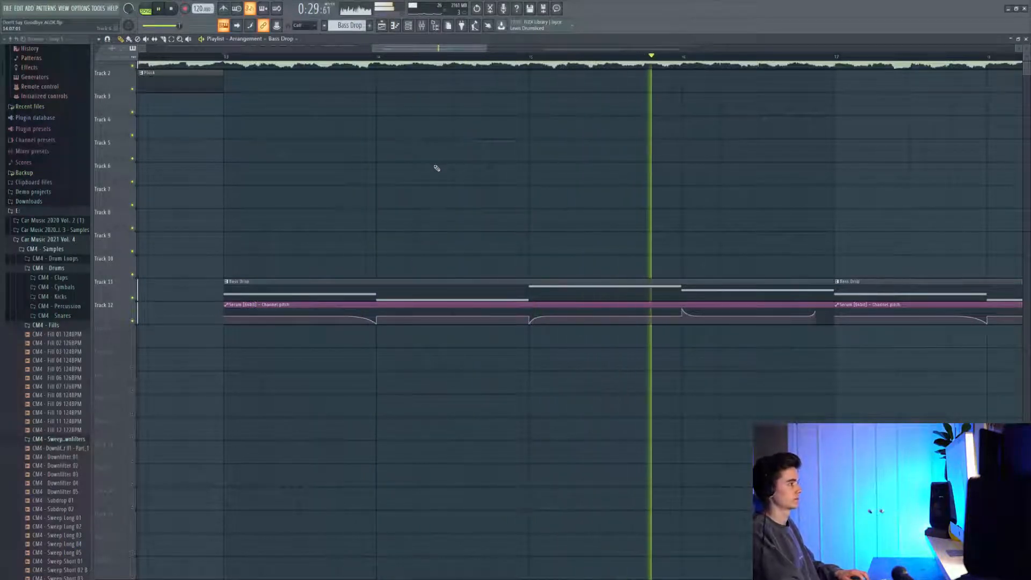
{"action": "scroll", "coordinate": [428, 180], "scroll_direction": "down", "scroll_amount": 1}
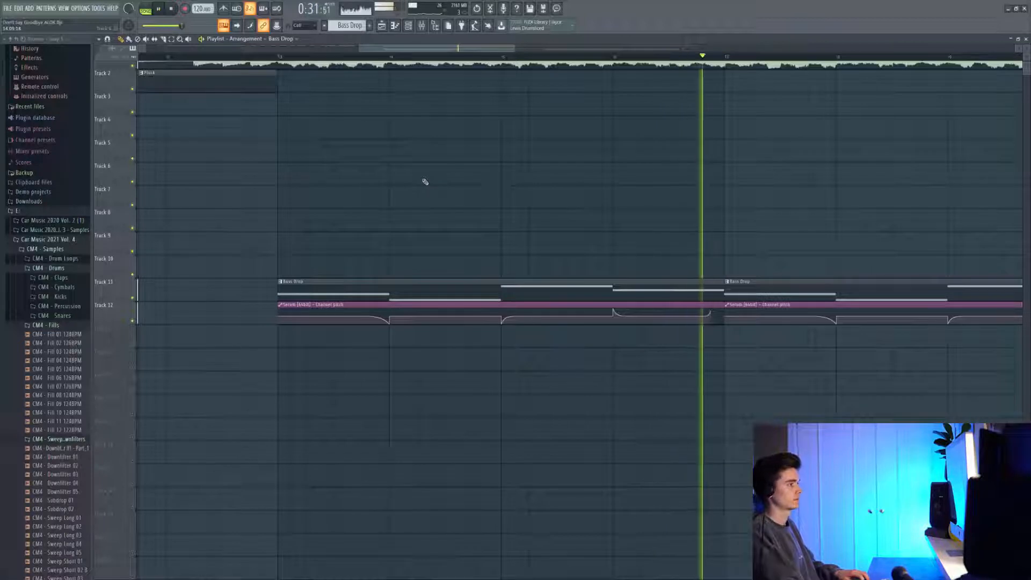
{"action": "key", "text": "space"}
{"action": "scroll", "coordinate": [569, 271], "scroll_direction": "down", "scroll_amount": 1}
{"action": "scroll", "coordinate": [636, 298], "scroll_direction": "up", "scroll_amount": 2}
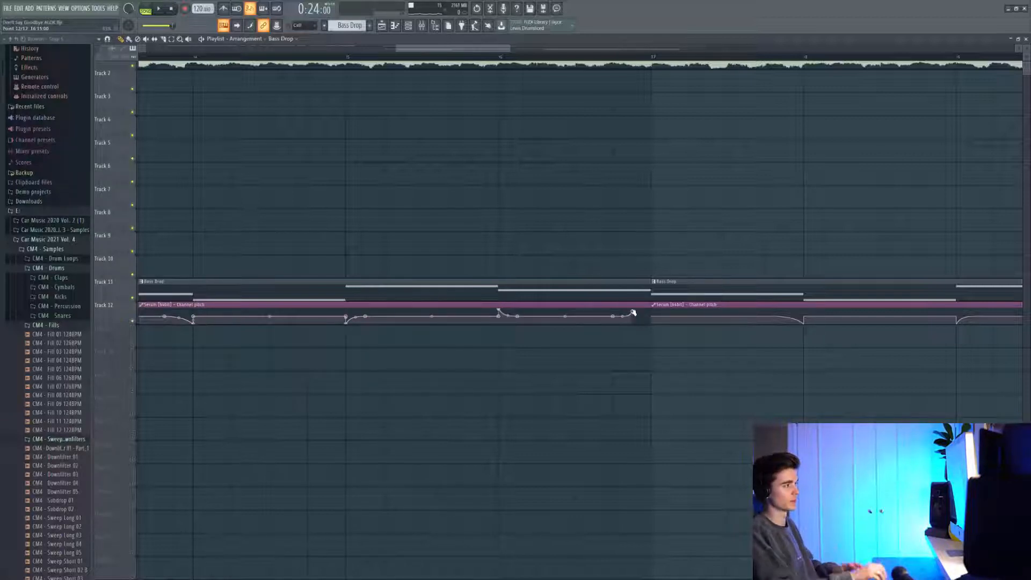
{"action": "scroll", "coordinate": [543, 278], "scroll_direction": "down", "scroll_amount": 3}
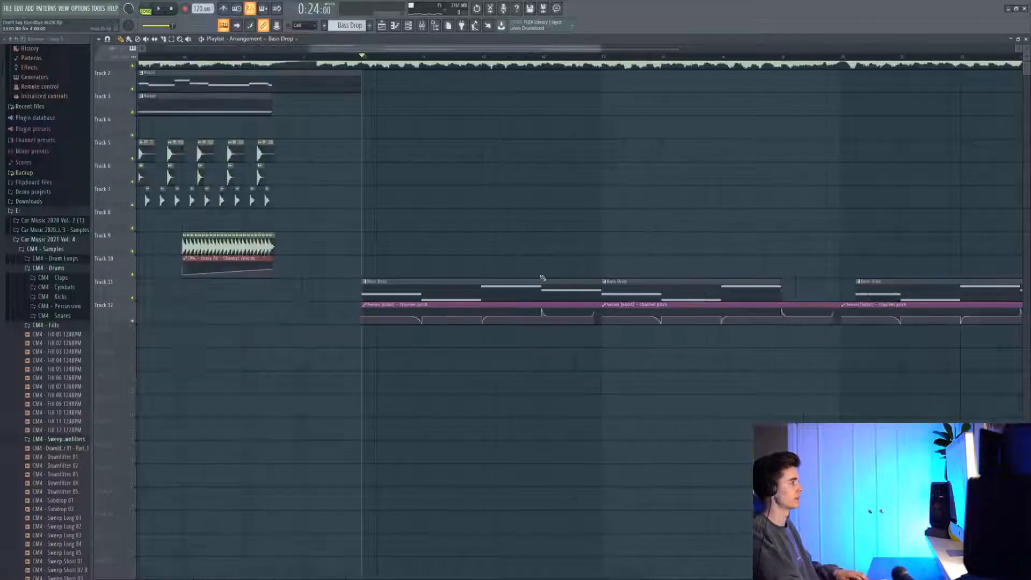
{"action": "scroll", "coordinate": [290, 168], "scroll_direction": "up", "scroll_amount": 4}
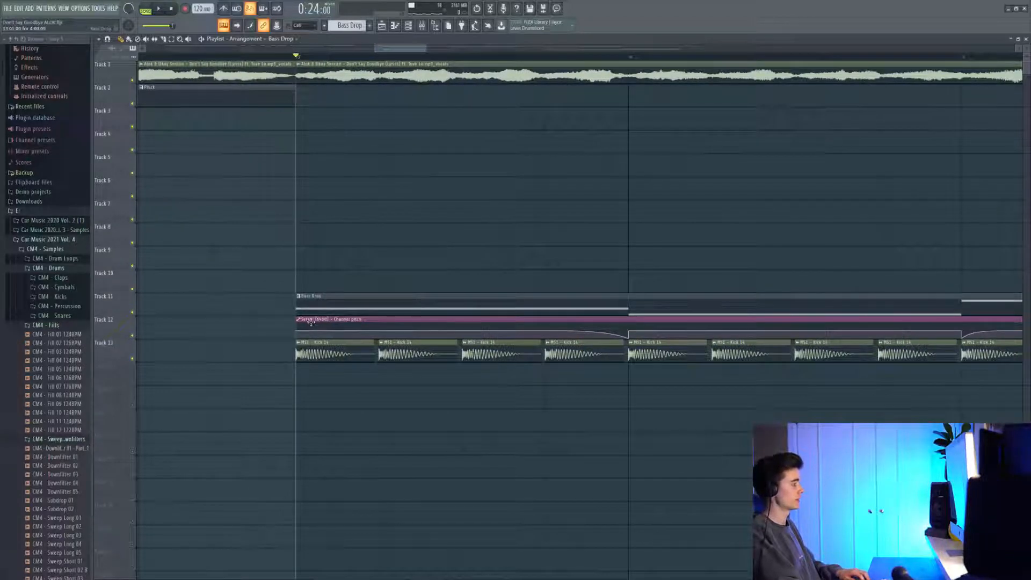
- Examine the sample settings of the MS1 - Kick 14 clip on track 13
{"action": "double_click", "coordinate": [330, 348]}
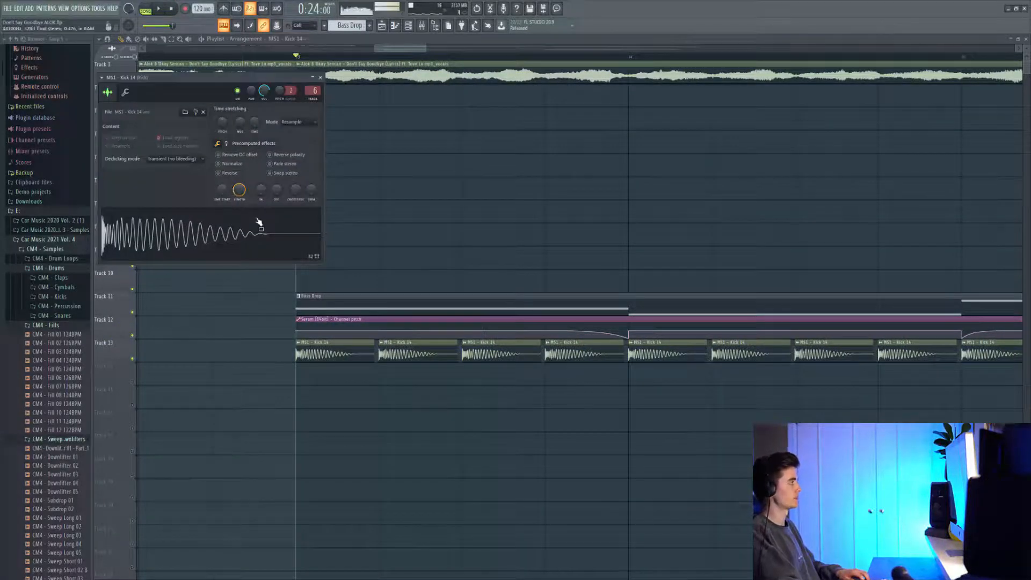
{"action": "key", "text": "Escape"}
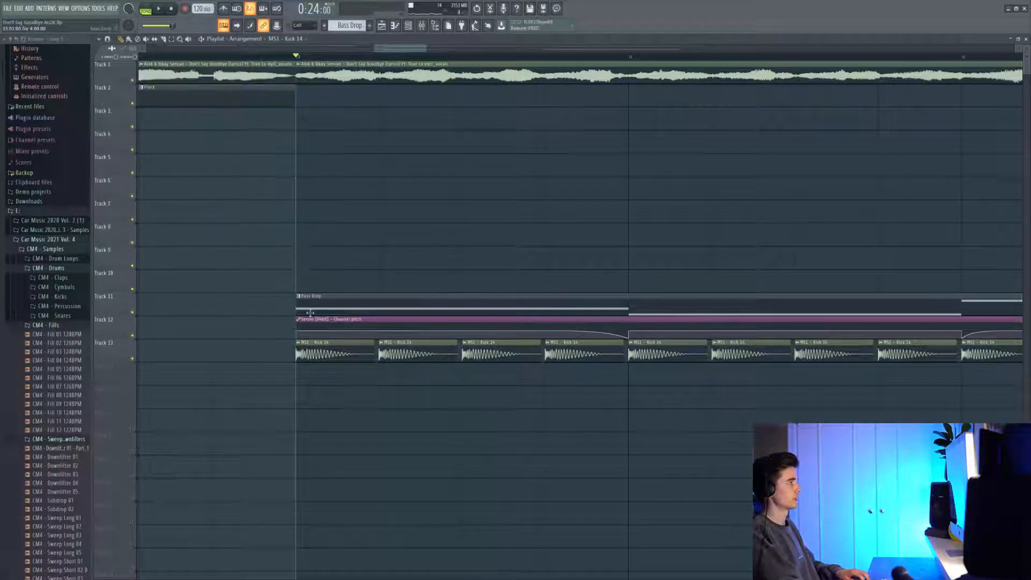
{"action": "double_click", "coordinate": [318, 348]}
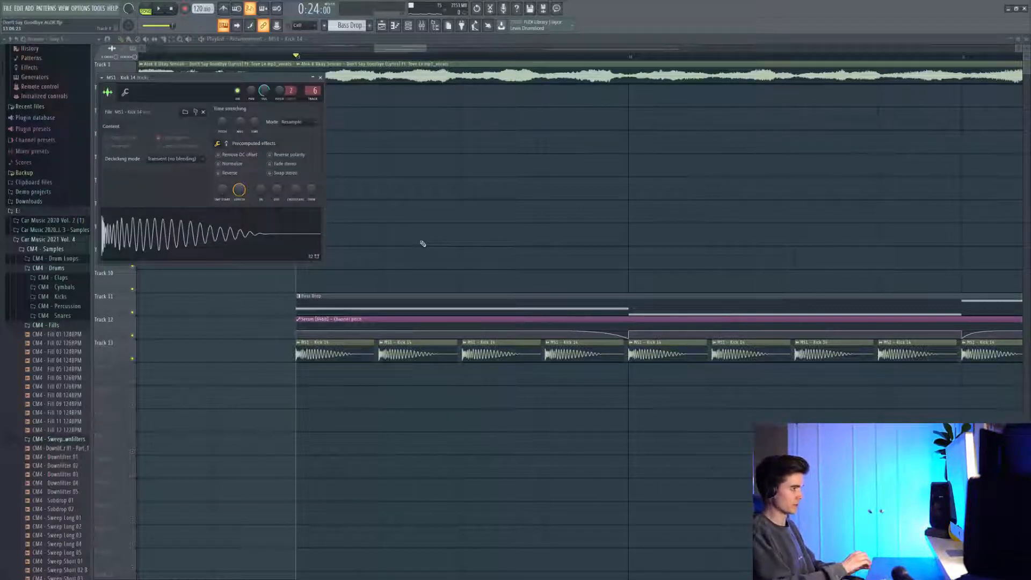
{"action": "key", "text": "Escape"}
- Play the drop from bar 13 to hear the kicks together with the bass
{"action": "key", "text": "space"}
{"action": "scroll", "coordinate": [426, 170], "scroll_direction": "down", "scroll_amount": 4}
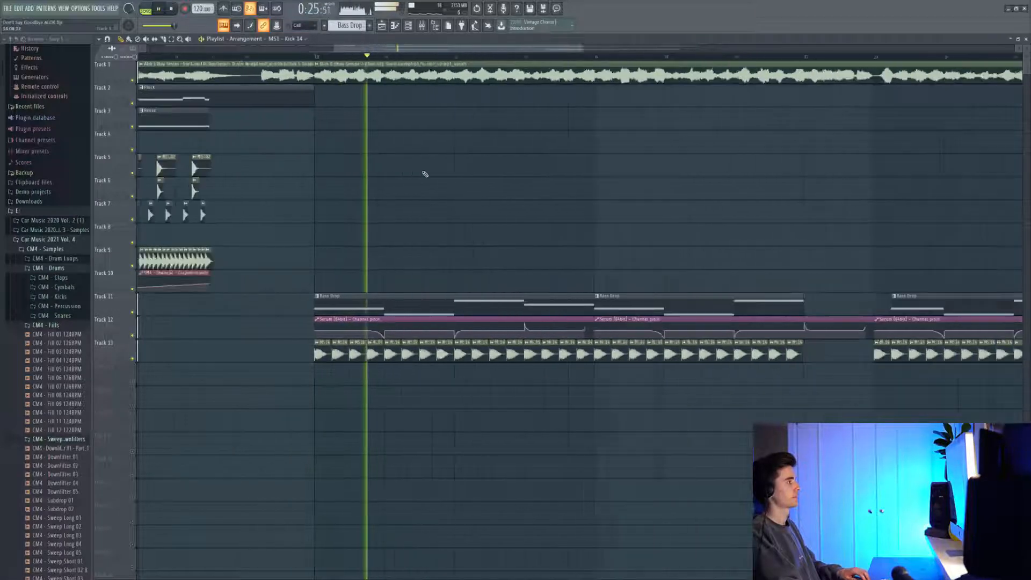
{"action": "scroll", "coordinate": [425, 174], "scroll_direction": "down", "scroll_amount": 1}
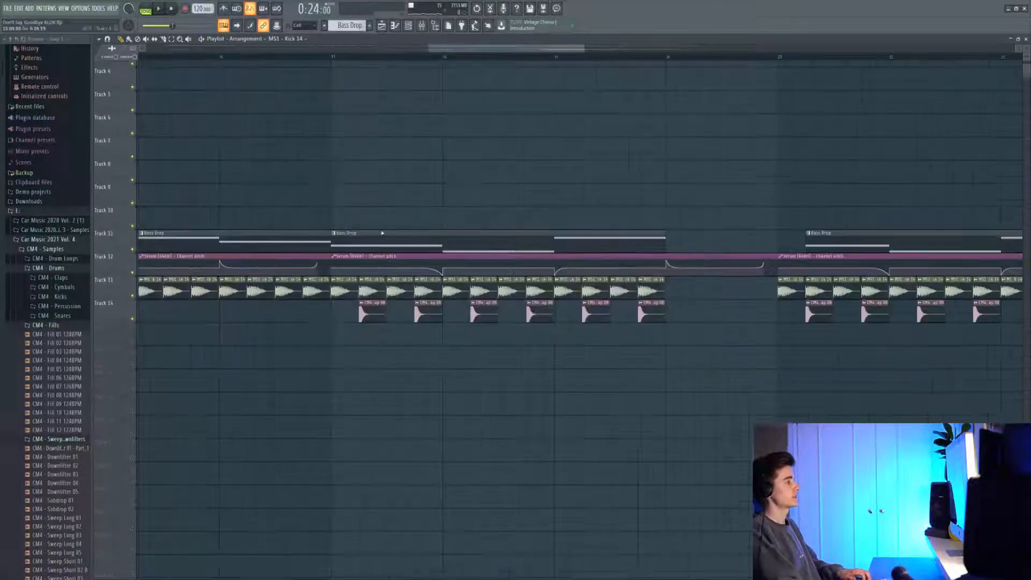
- Set the playback position to bar 17 and listen to the section with the claps on track 14
{"action": "scroll", "coordinate": [359, 191], "scroll_direction": "up", "scroll_amount": 3}
{"action": "left_click", "coordinate": [333, 56]}
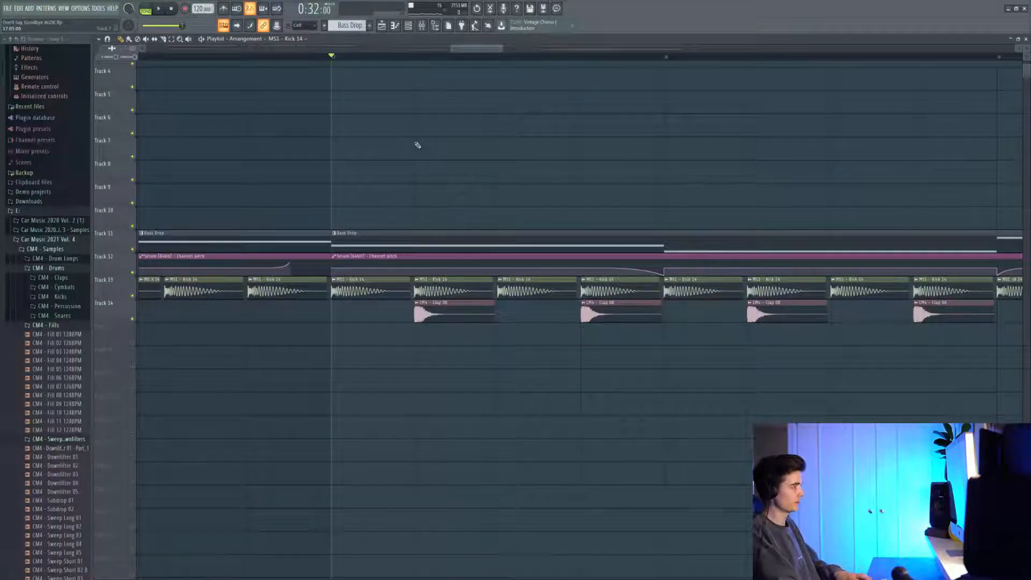
{"action": "key", "text": "space"}
{"action": "scroll", "coordinate": [417, 145], "scroll_direction": "down", "scroll_amount": 4}
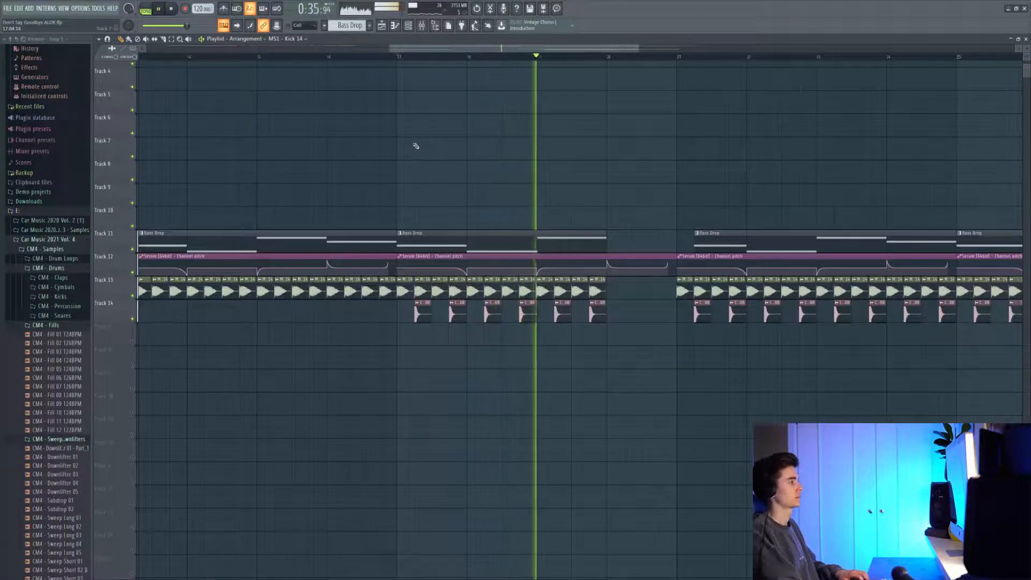
{"action": "scroll", "coordinate": [416, 145], "scroll_direction": "down", "scroll_amount": 4}
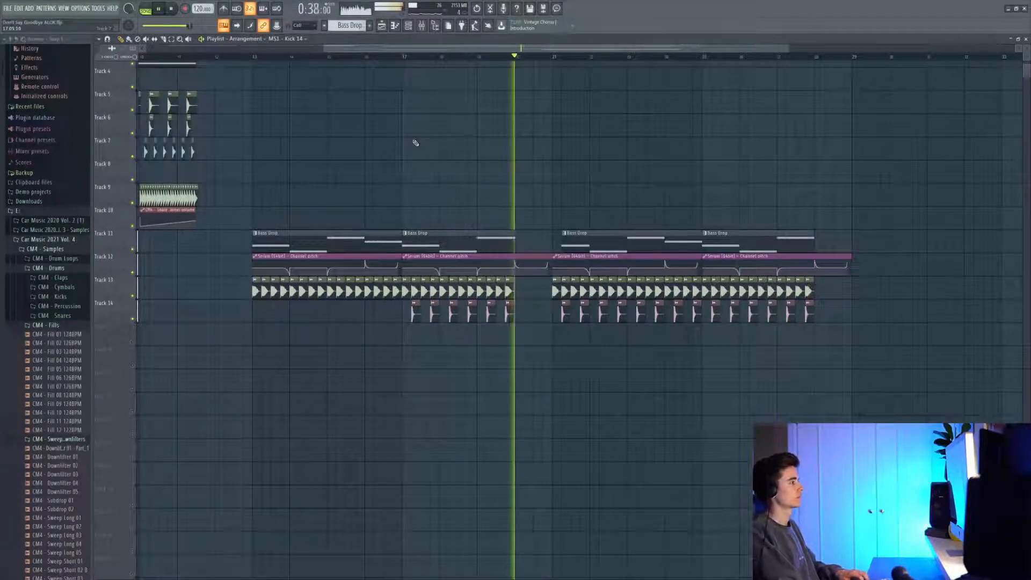
{"action": "key", "text": "space"}
- Examine the CLA-3A compressor on its mixer insert while playing the section from bar 17
{"action": "key", "text": "F9"}
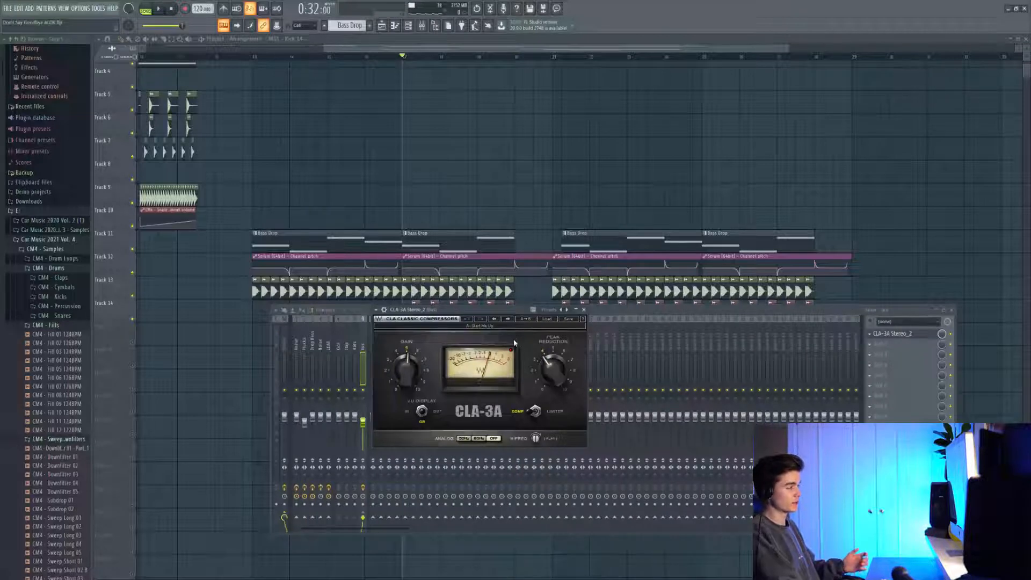
{"action": "key", "text": "space"}
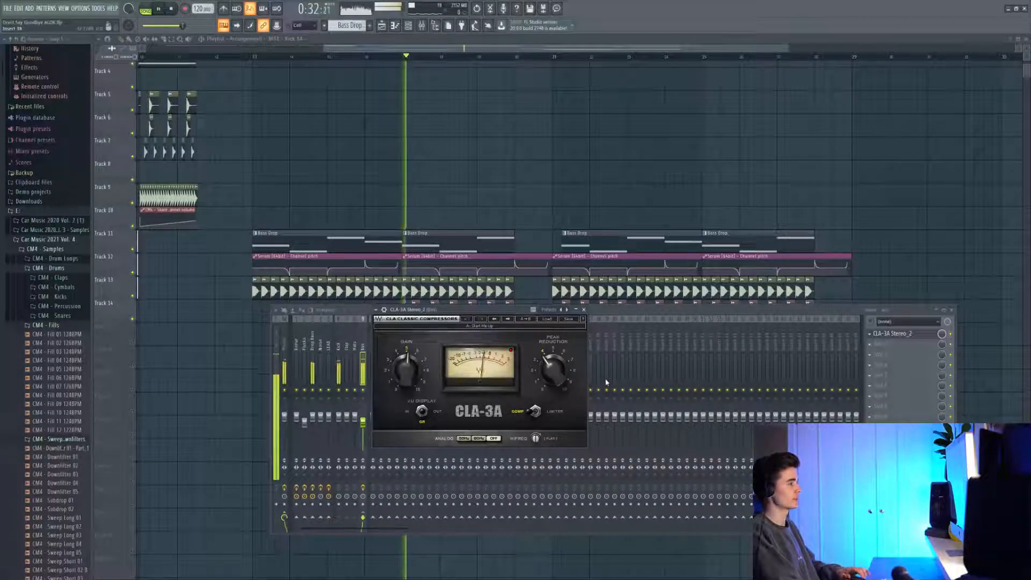
{"action": "key", "text": "space"}
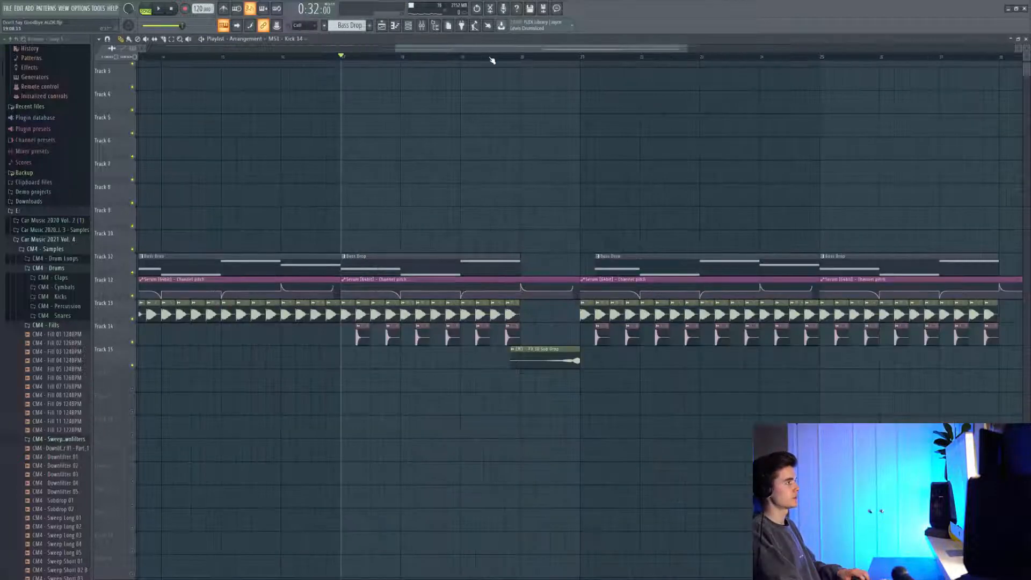
- Turn off the Reverse effect on the CM3 - FX 10 Sub Drop sample on track 15
{"action": "scroll", "coordinate": [558, 336], "scroll_direction": "up", "scroll_amount": 4}
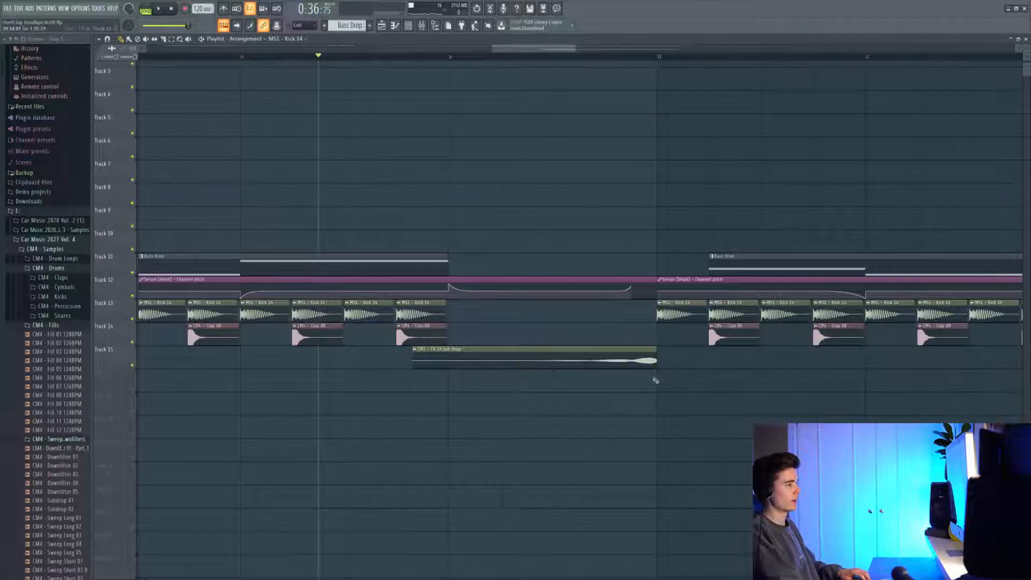
{"action": "double_click", "coordinate": [576, 356]}
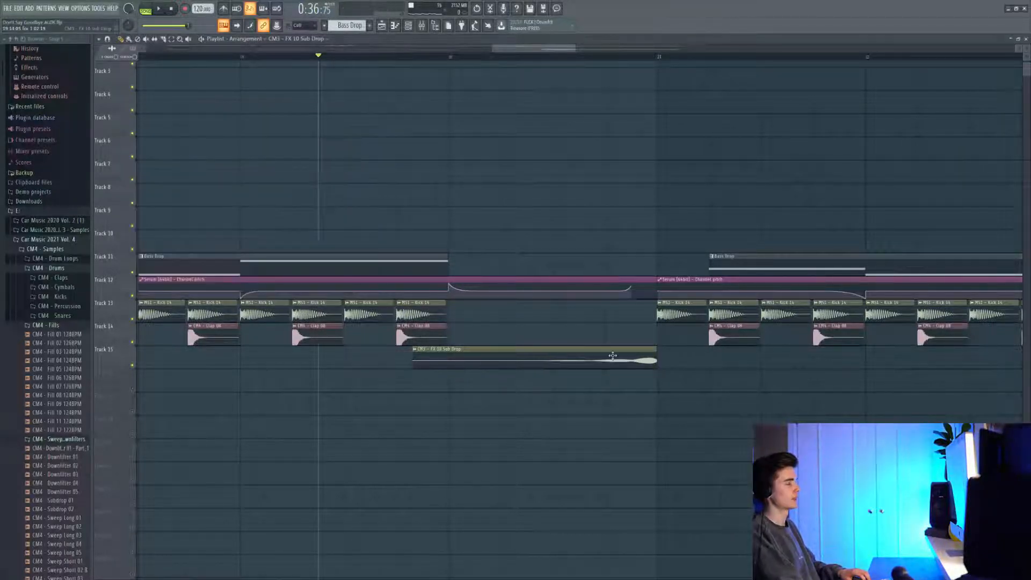
{"action": "left_click", "coordinate": [263, 205]}
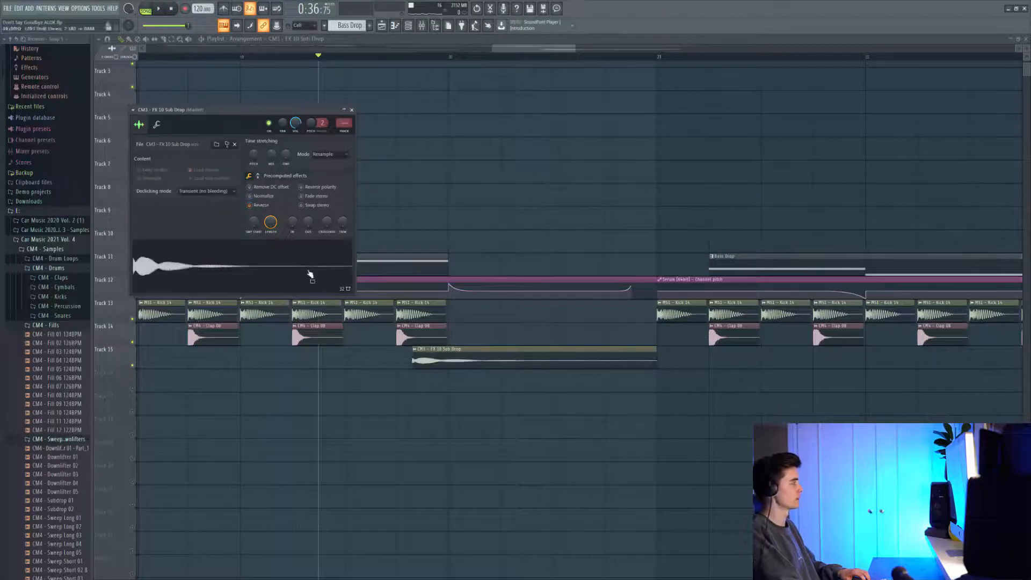
{"action": "left_click_drag", "start_coordinate": [522, 211], "coordinate": [522, 212]}
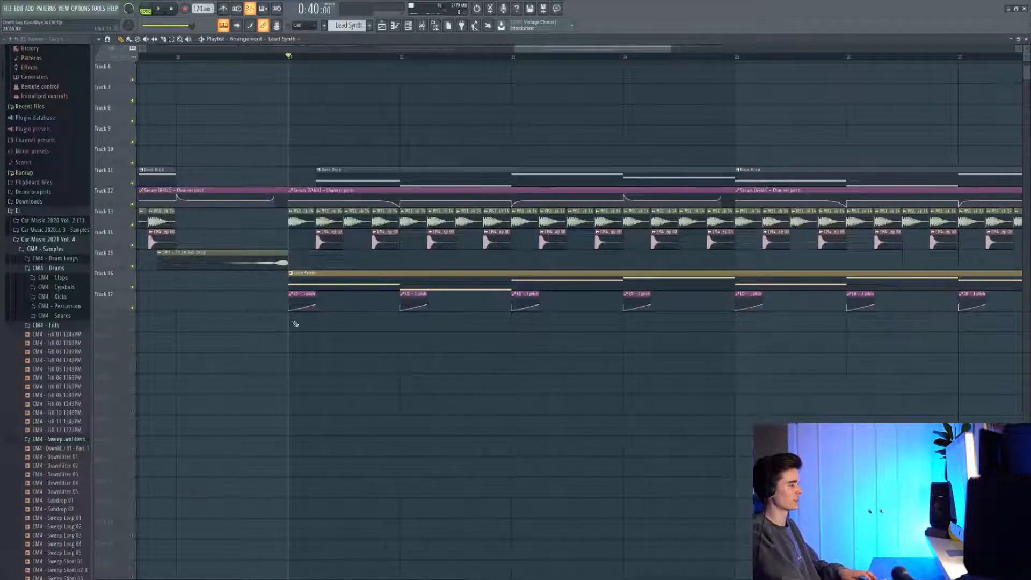
- Solo the Lead Synth track 16 together with the pitch automation on track 17 and play them from bar 21
{"action": "scroll", "coordinate": [467, 319], "scroll_direction": "down", "scroll_amount": 1}
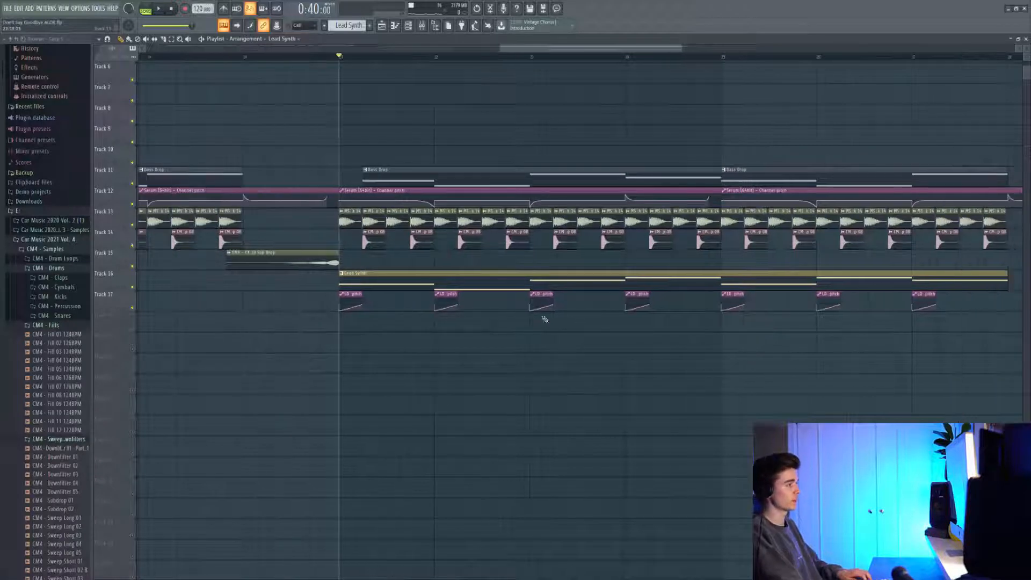
{"action": "right_click", "coordinate": [134, 286]}
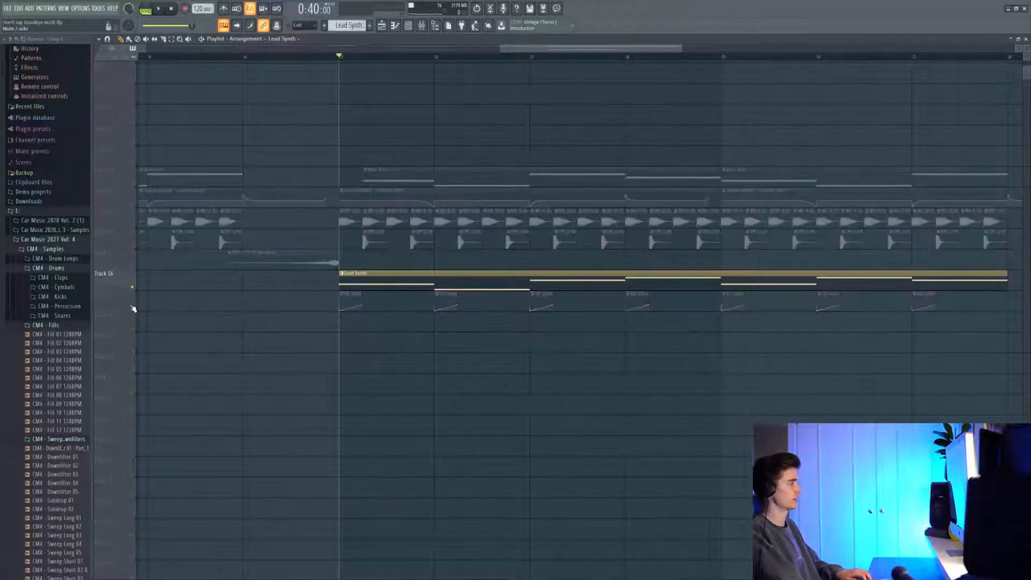
{"action": "left_click", "coordinate": [132, 307]}
{"action": "key", "text": "space"}
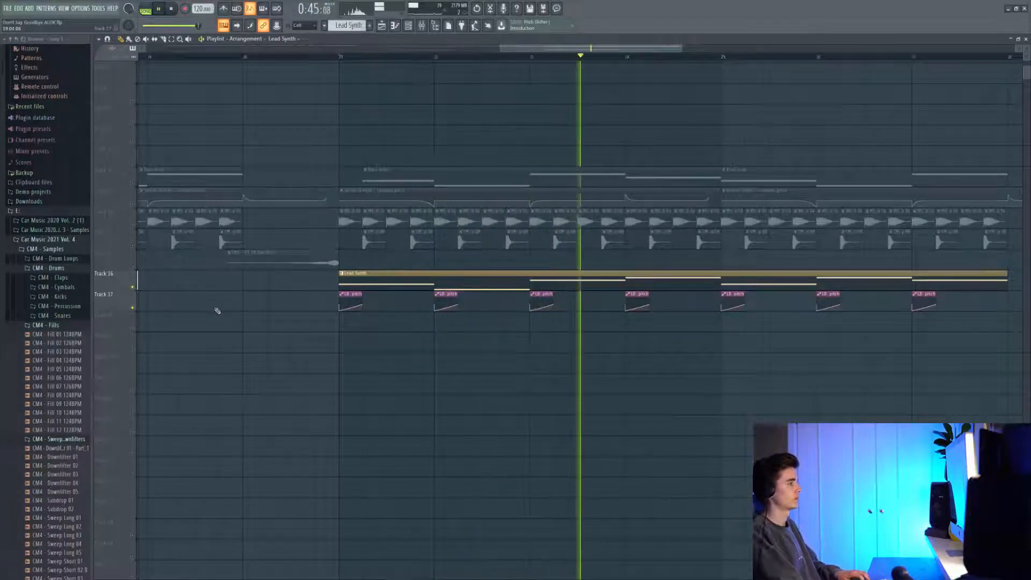
{"action": "scroll", "coordinate": [272, 283], "scroll_direction": "down", "scroll_amount": 3}
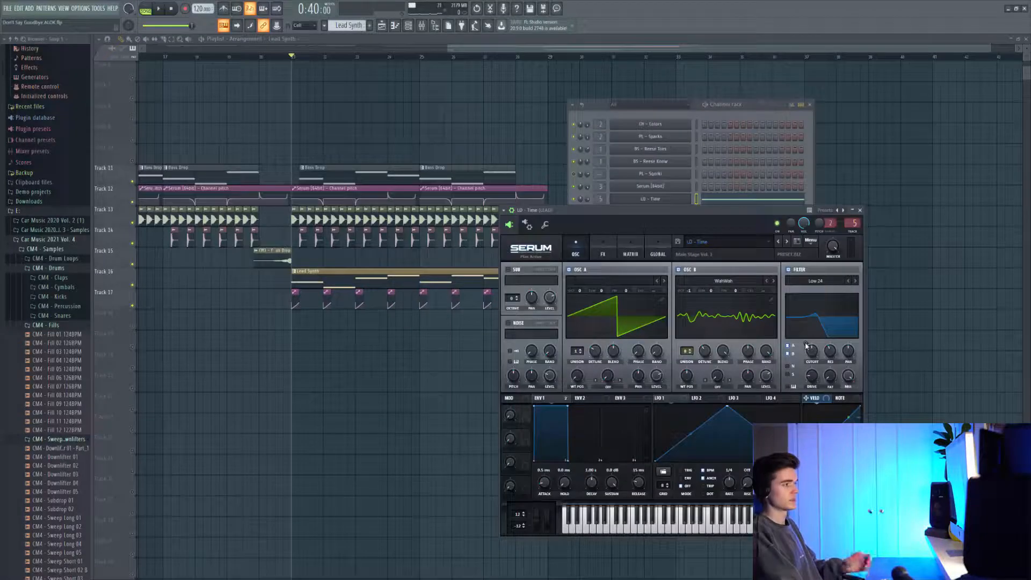
- Look over the LD - Time patch's oscillators and filter in Serum, and play the drop with the vocals from bar 21
{"action": "right_click", "coordinate": [803, 345]}
{"action": "left_click", "coordinate": [814, 328]}
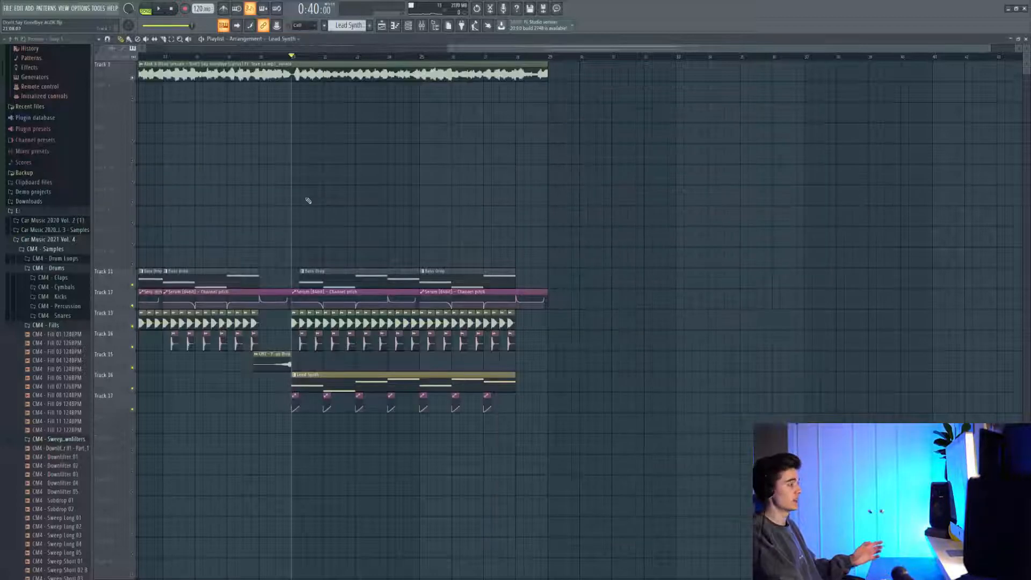
{"action": "key", "text": "space"}
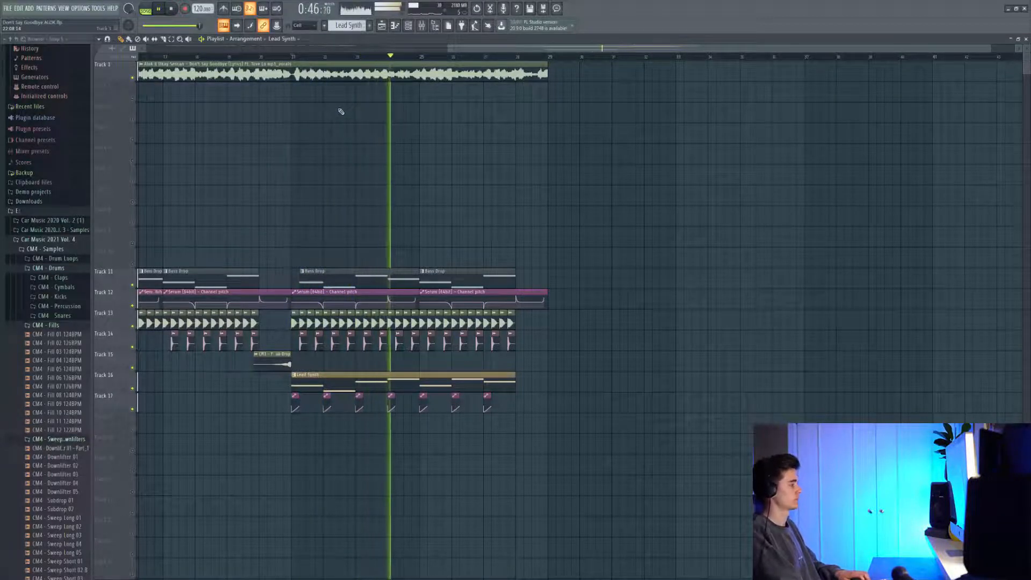
{"action": "key", "text": "space"}
- Examine the effects chain of the LD - Time Serum patch, from Hyper/Dimension down to Reverb and Filter
{"action": "key", "text": "F6"}
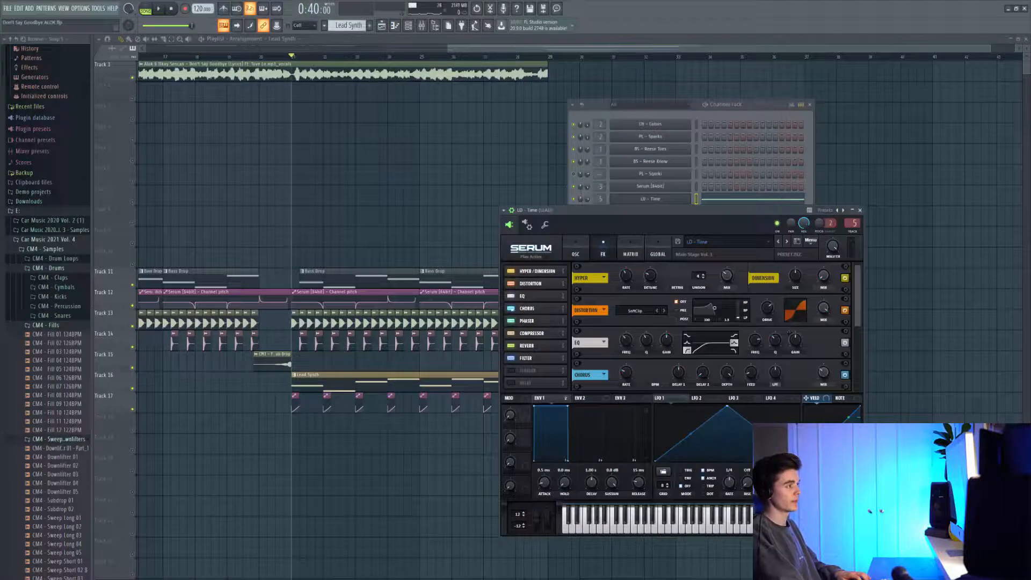
{"action": "scroll", "coordinate": [812, 379], "scroll_direction": "down", "scroll_amount": 4}
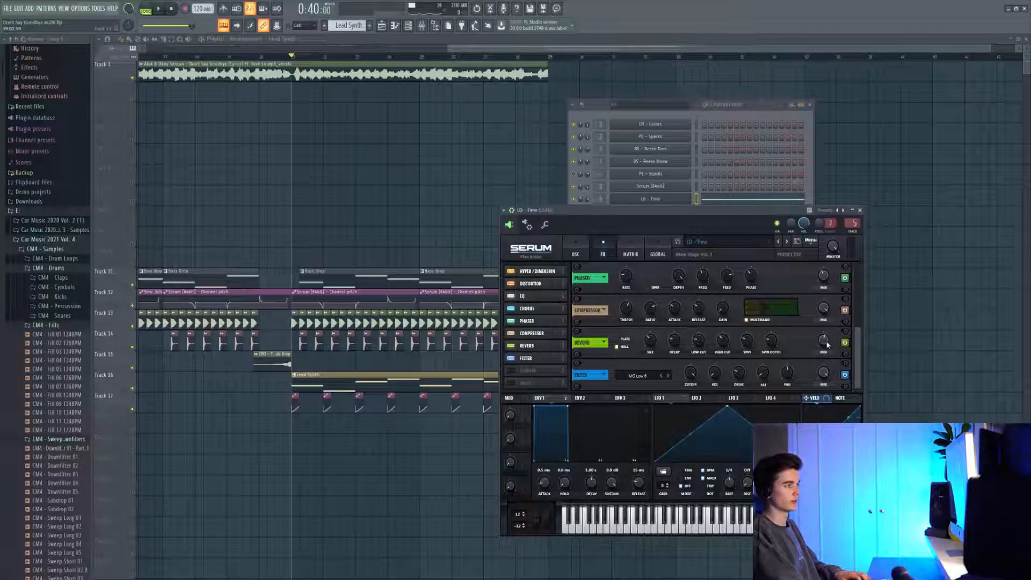
{"action": "key", "text": "l"}
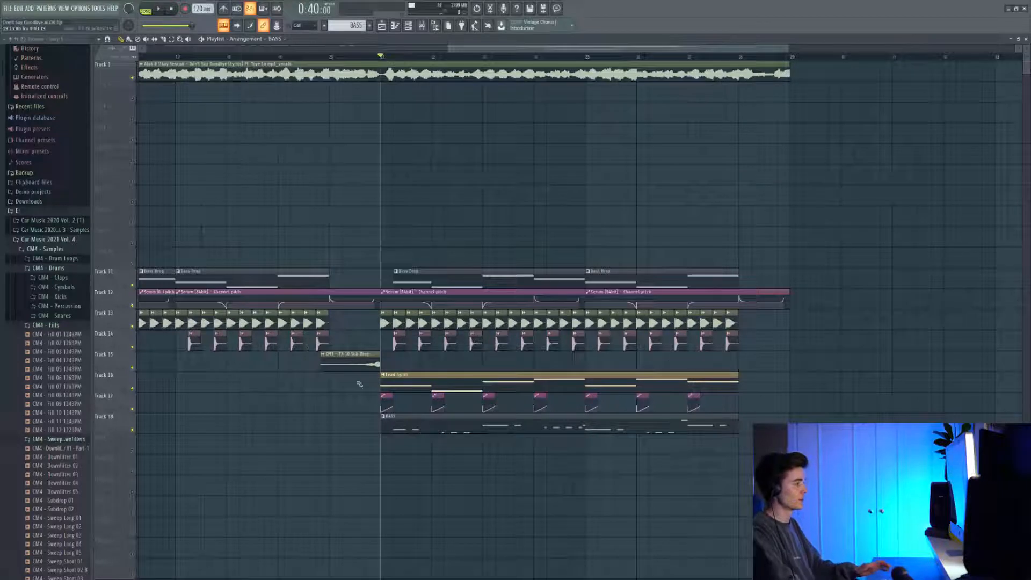
- Open the BASS pattern's BS - Crispy & Slappy notes in the piano roll and examine the second bar up close
{"action": "double_click", "coordinate": [416, 414]}
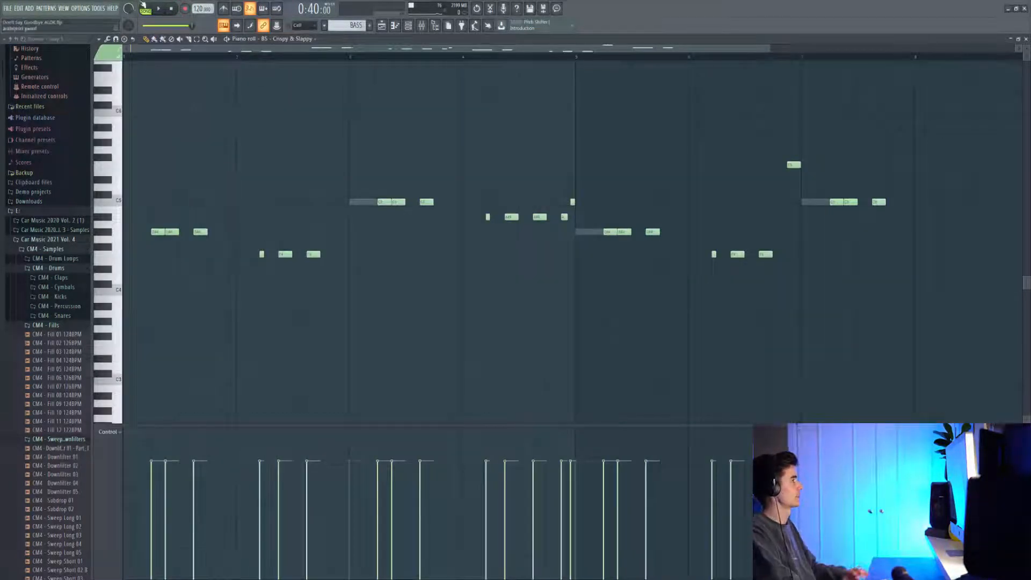
{"action": "key", "text": "ctrl+alt+z"}
{"action": "key", "text": "ctrl+alt+z"}
{"action": "key", "text": "ctrl+alt+z"}
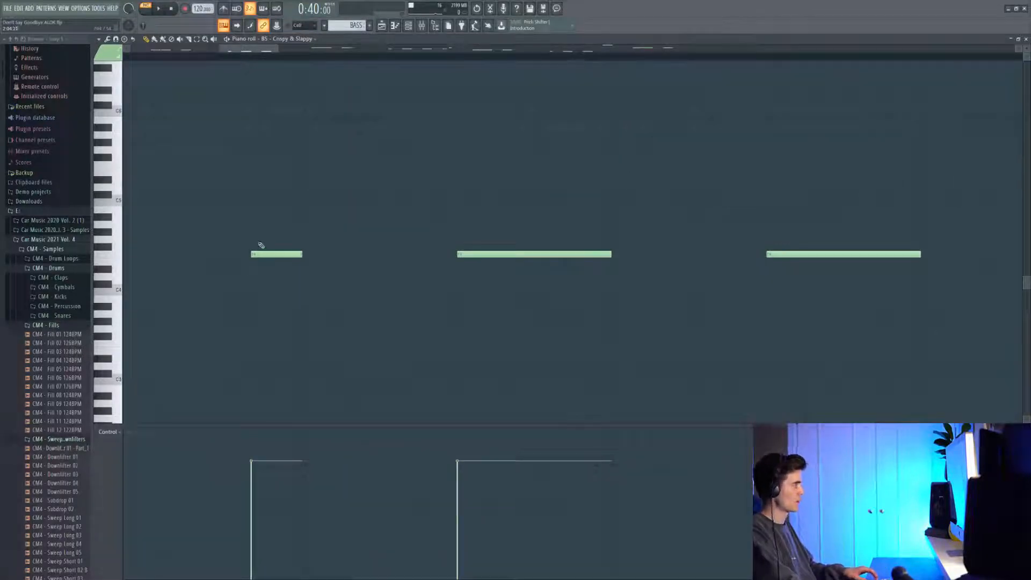
- Try the quantizer's Shuffle template on the BS - Crispy & Slappy notes in the piano roll
{"action": "key", "text": "alt+q"}
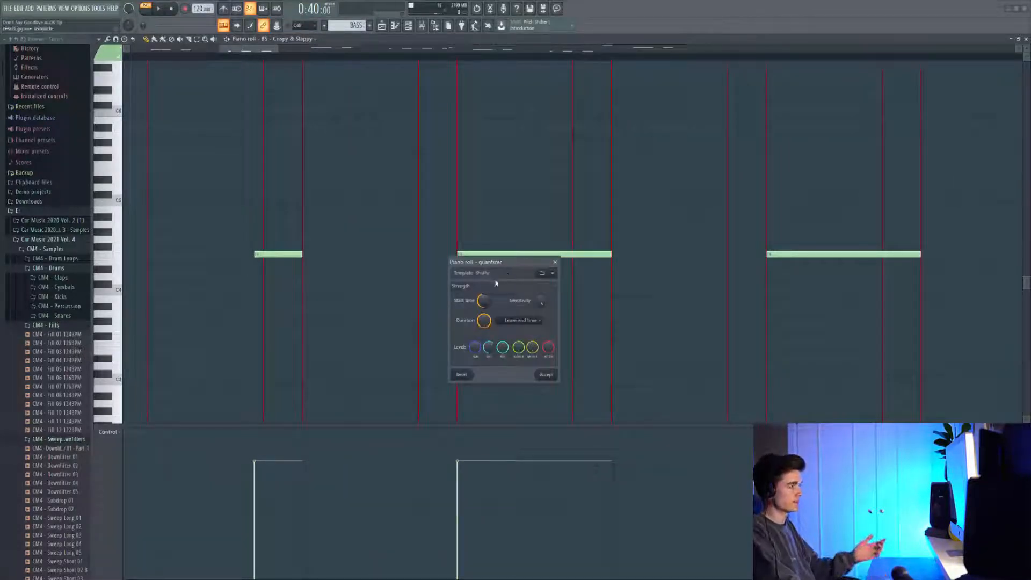
{"action": "key", "text": "Escape"}
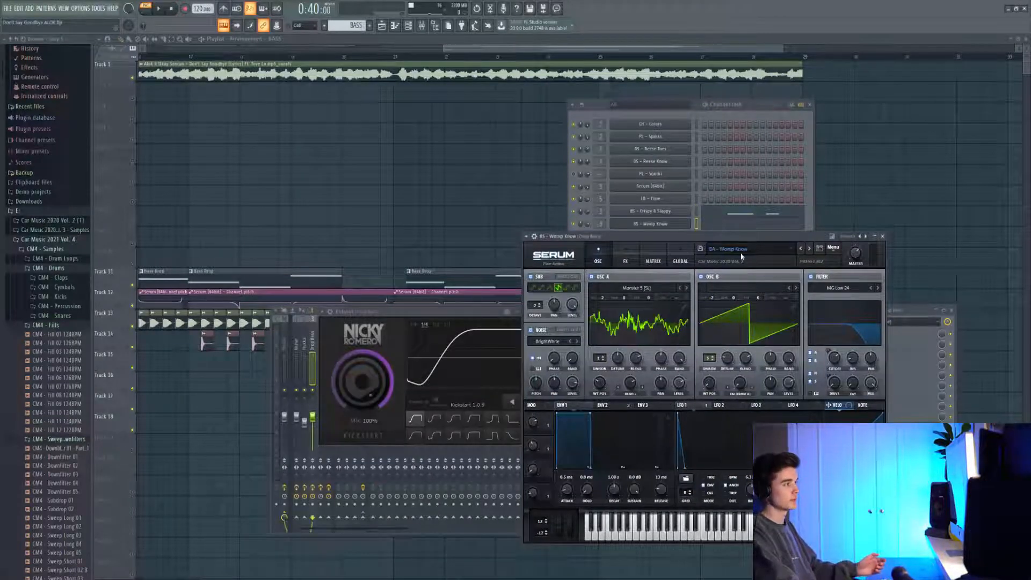
- Look over the BS - Wompy Know patch in Serum and play the drop with the second bass from bar 21
{"action": "left_click", "coordinate": [746, 227]}
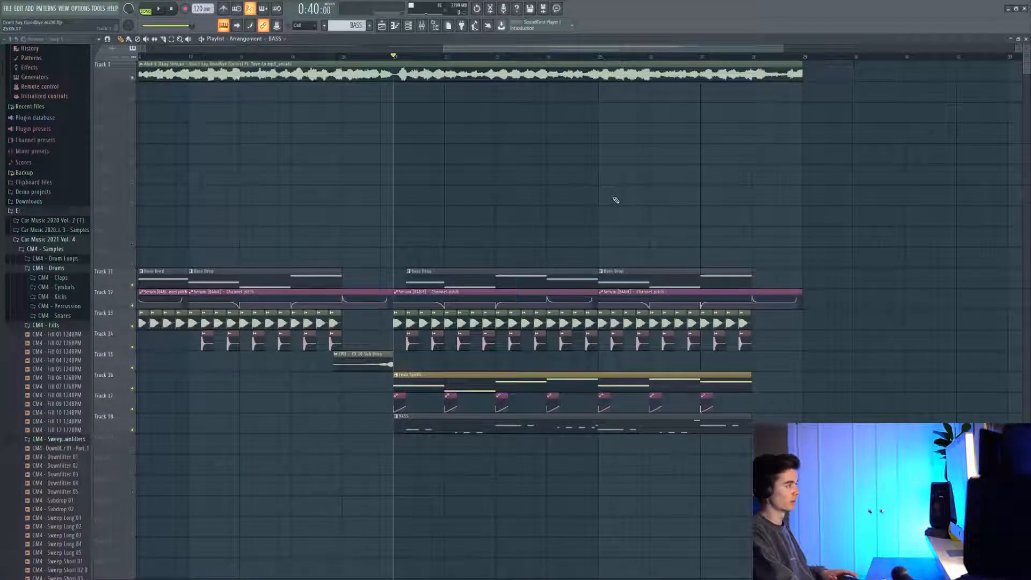
{"action": "key", "text": "space"}
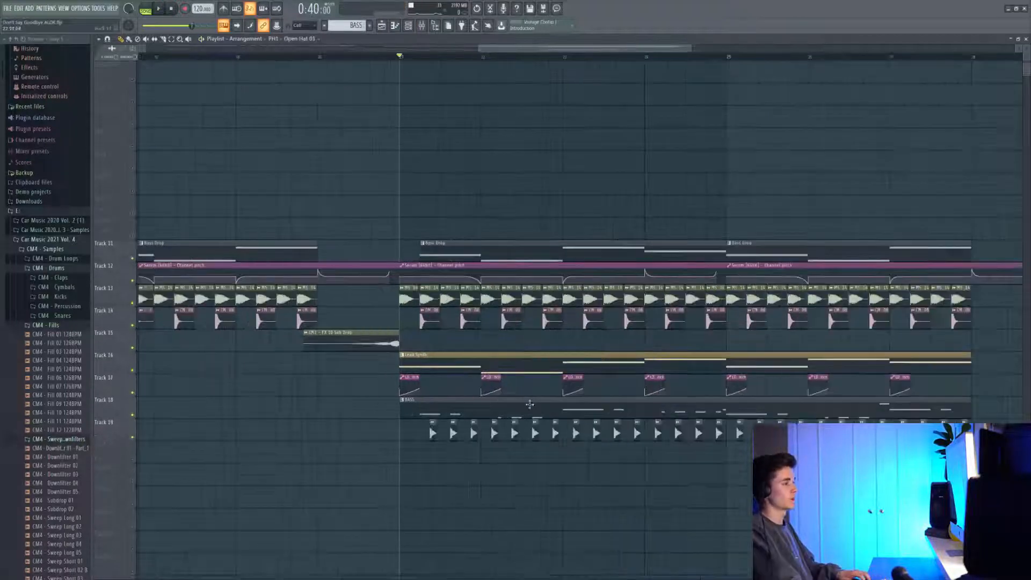
- Examine the PH1 - Open Hat 01 clips on track 19 and their sampler settings, and play the drop with them
{"action": "scroll", "coordinate": [521, 389], "scroll_direction": "up", "scroll_amount": 5}
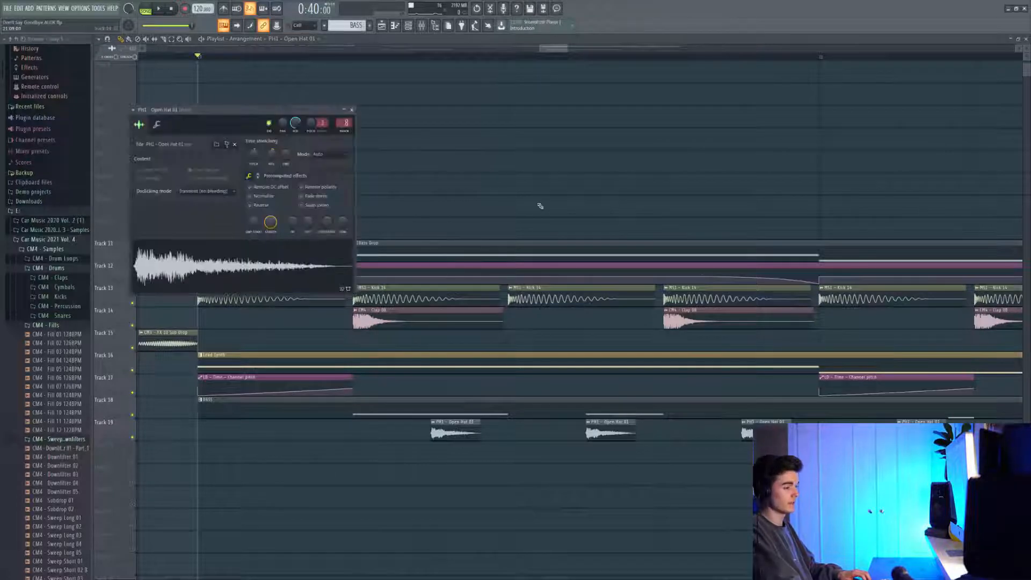
{"action": "key", "text": "Escape"}
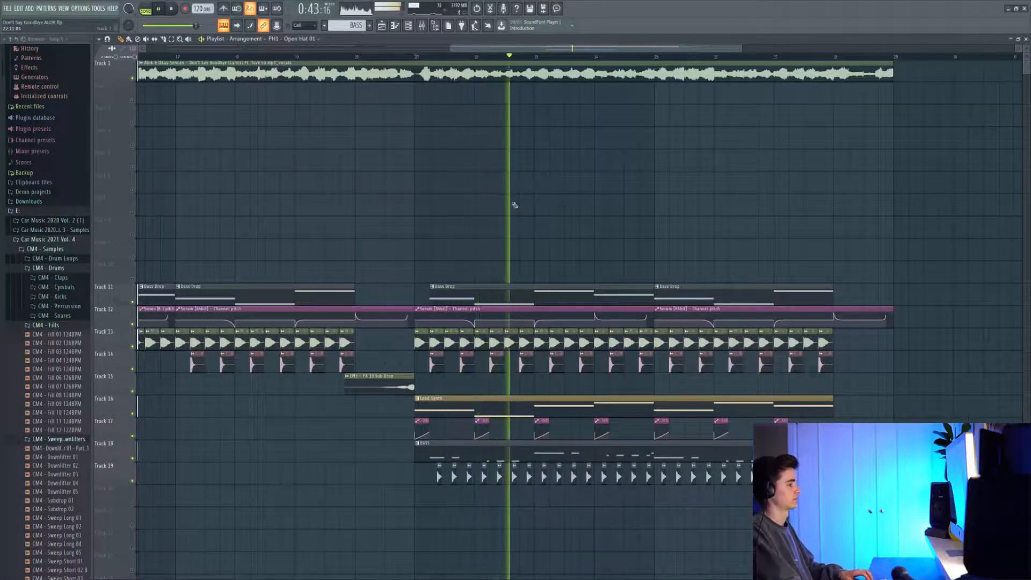
{"action": "scroll", "coordinate": [516, 203], "scroll_direction": "down", "scroll_amount": 2}
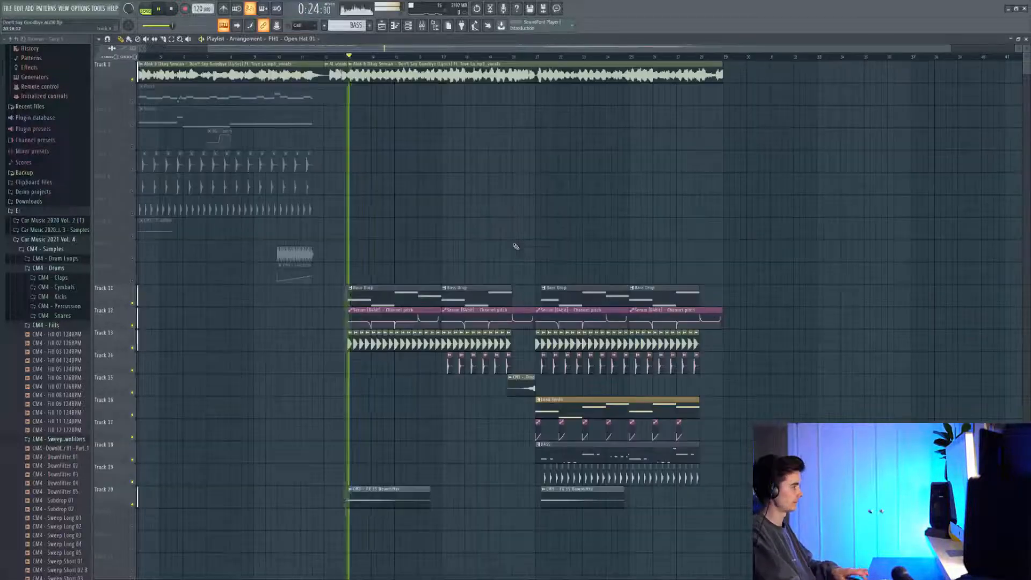
- Play the drop from bar 21 with the downlifter clips on track 20, and play the full arrangement from bar 1
{"action": "left_click", "coordinate": [533, 56]}
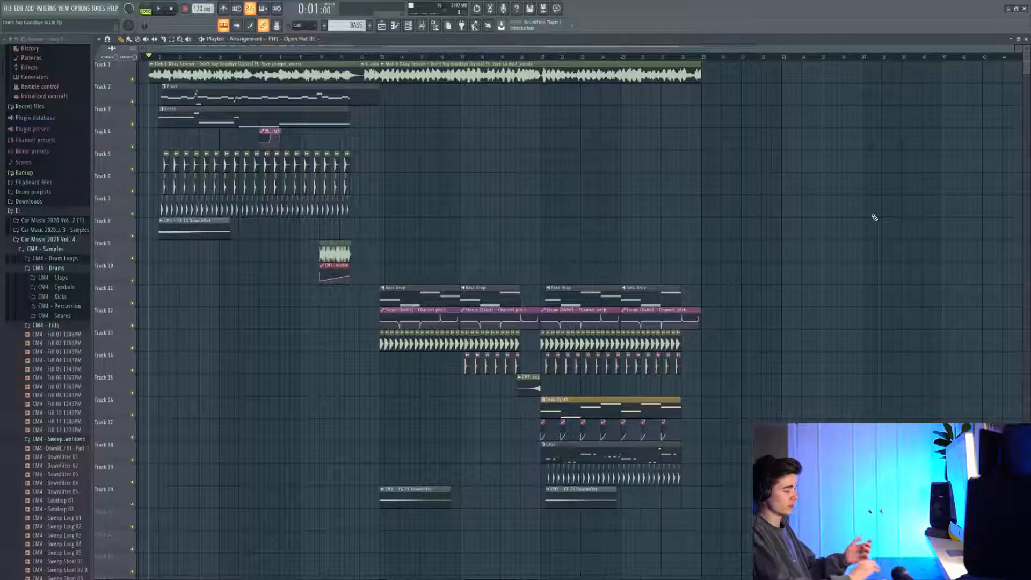
{"action": "key", "text": "space"}
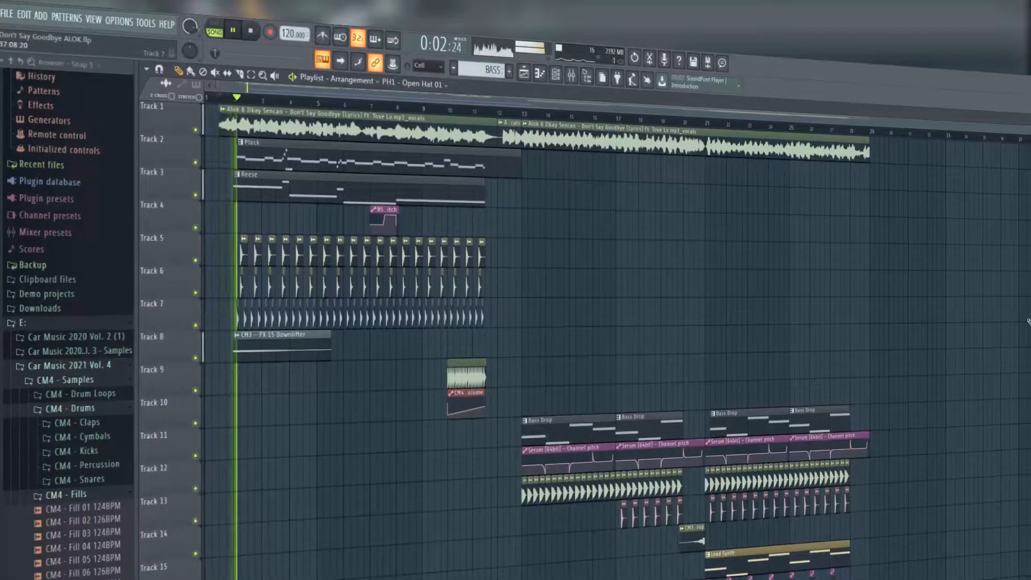